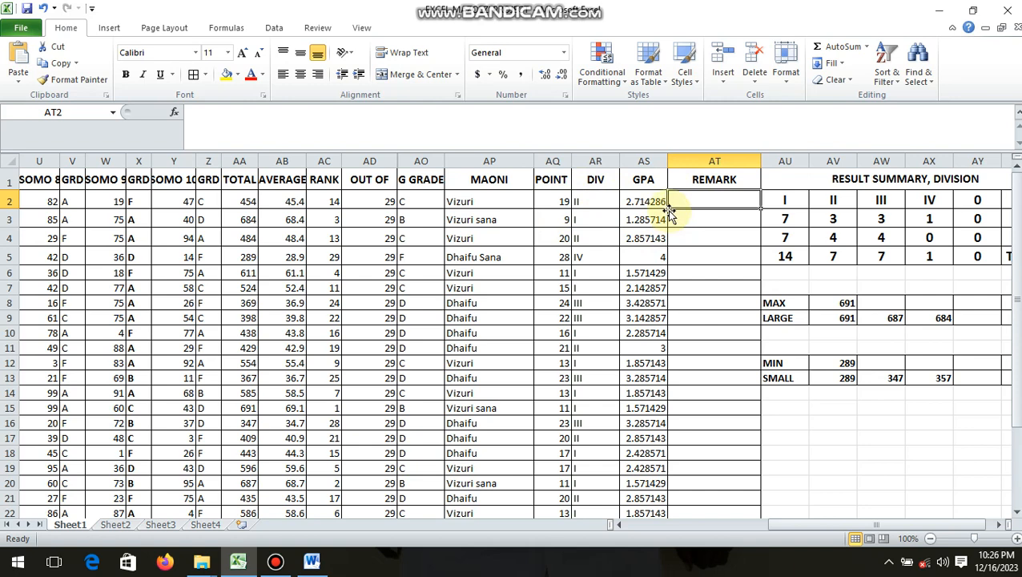
# Step: Begin an IF formula in cell AT2 that tests whether the points in AQ2 are less than or equal to 33
pyautogui.write('=')
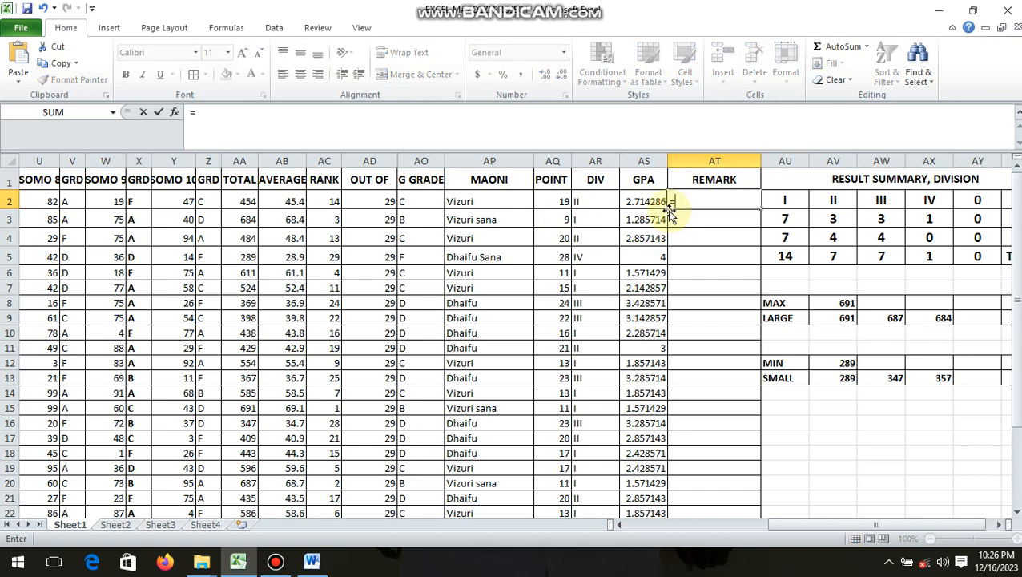
pyautogui.write('I')
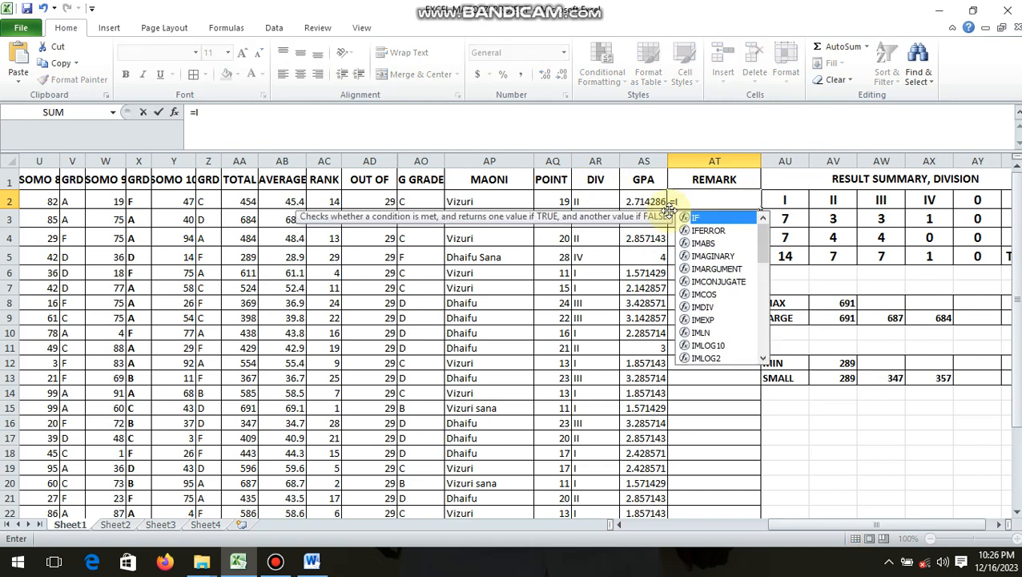
pyautogui.write('F')
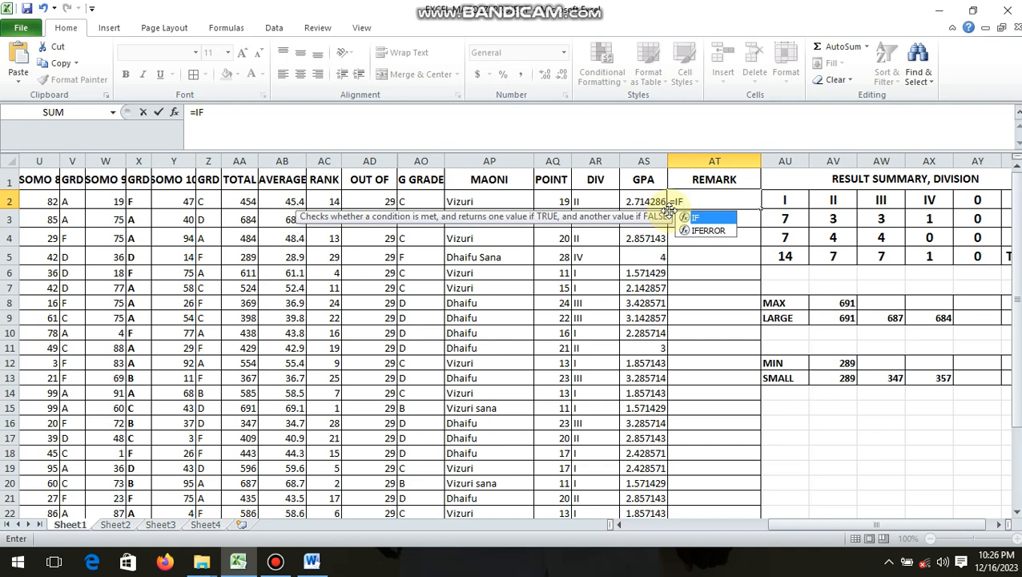
pyautogui.write('(')
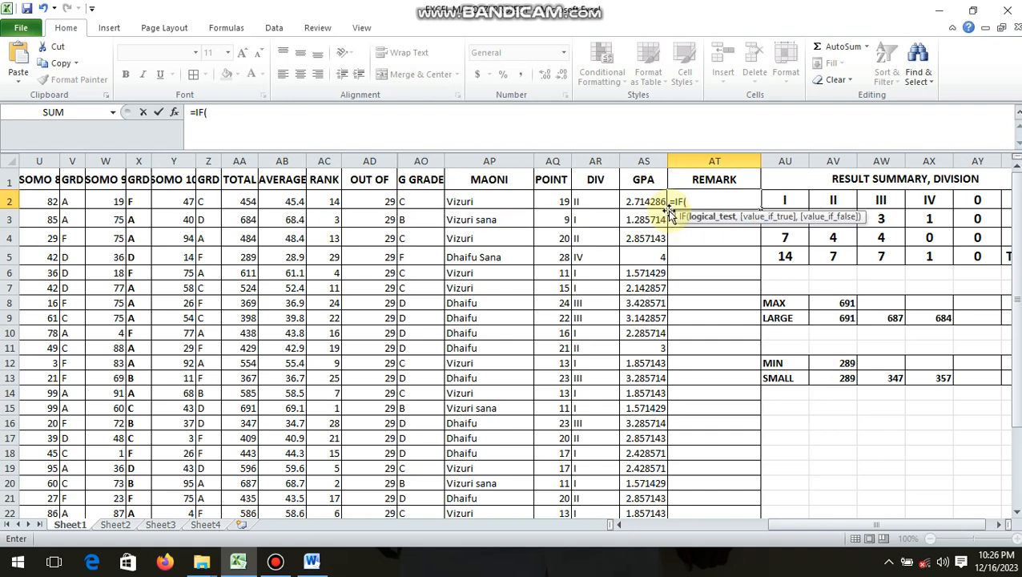
pyautogui.click(553, 199)
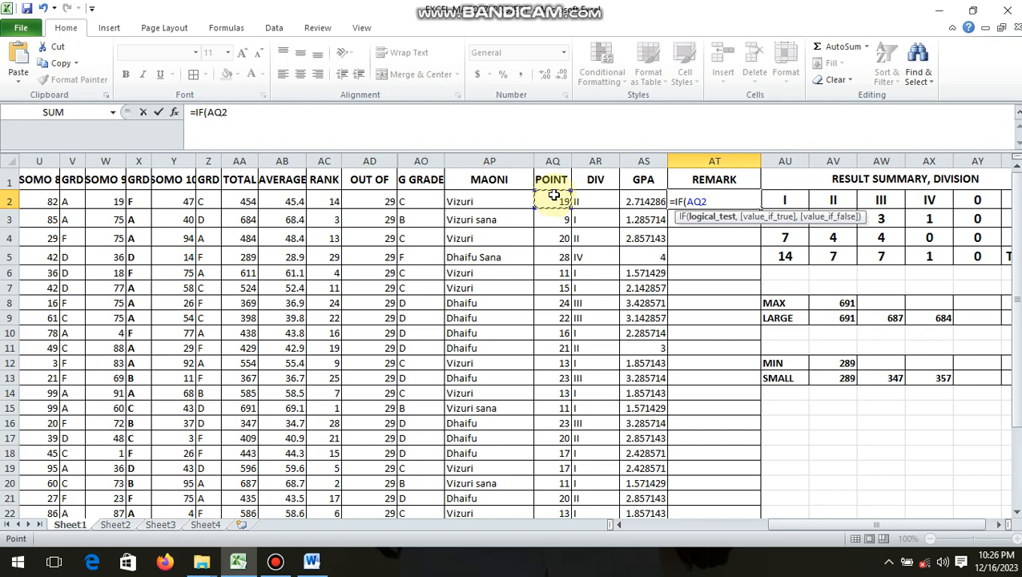
pyautogui.write('<=')
pyautogui.write('33')
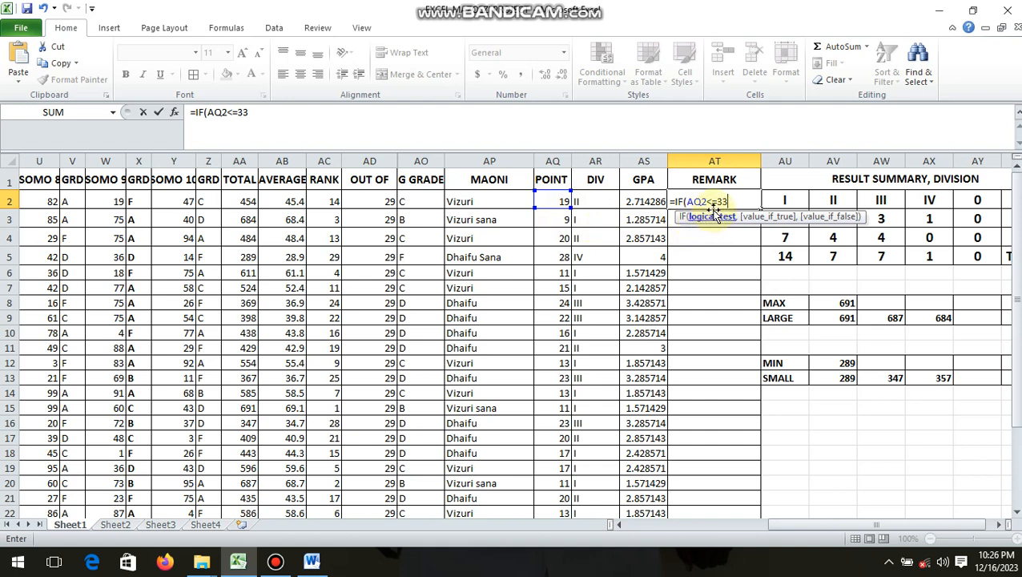
# Step: Complete the IF formula in AT2 to return "PASS" when the test is true and "FAIL" when it is false
pyautogui.write(',')
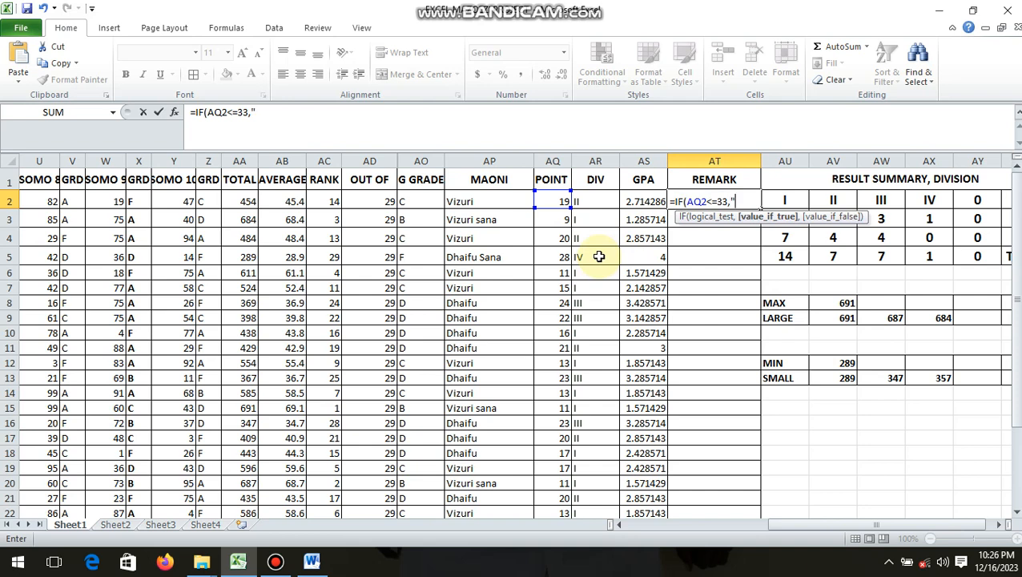
pyautogui.write('"PASS",')
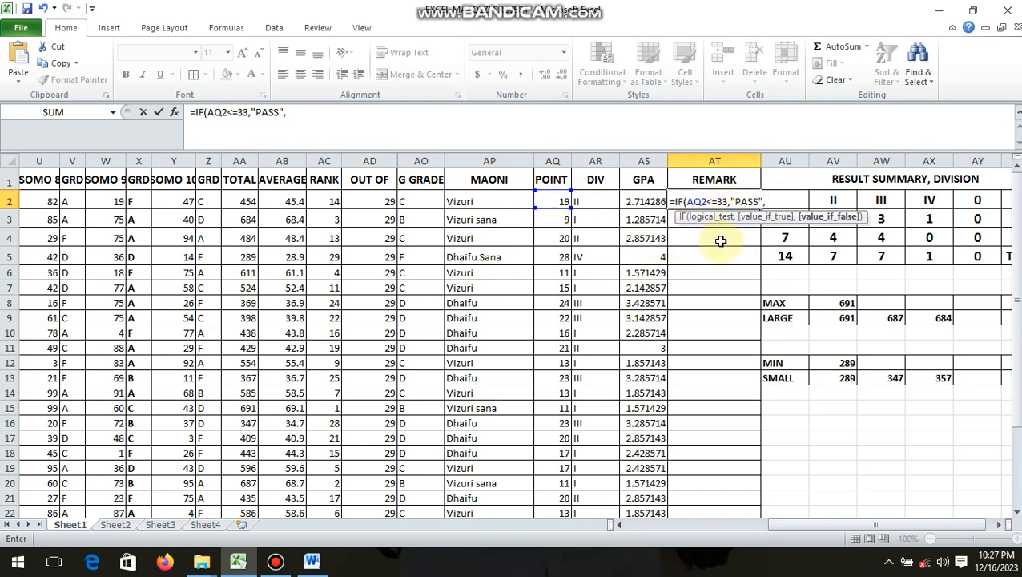
pyautogui.write('FAIL')
pyautogui.press('Return')
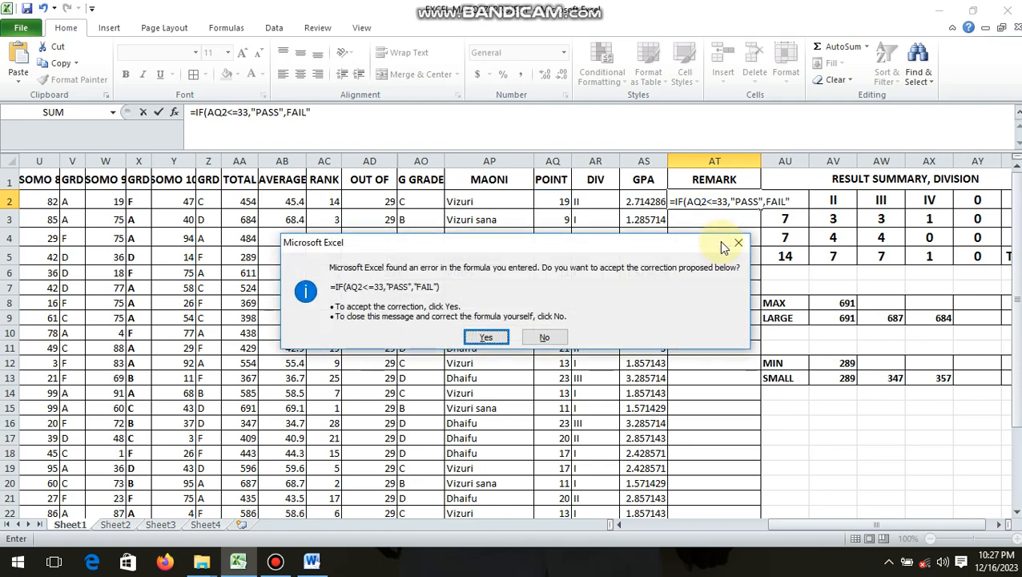
pyautogui.click(738, 242)
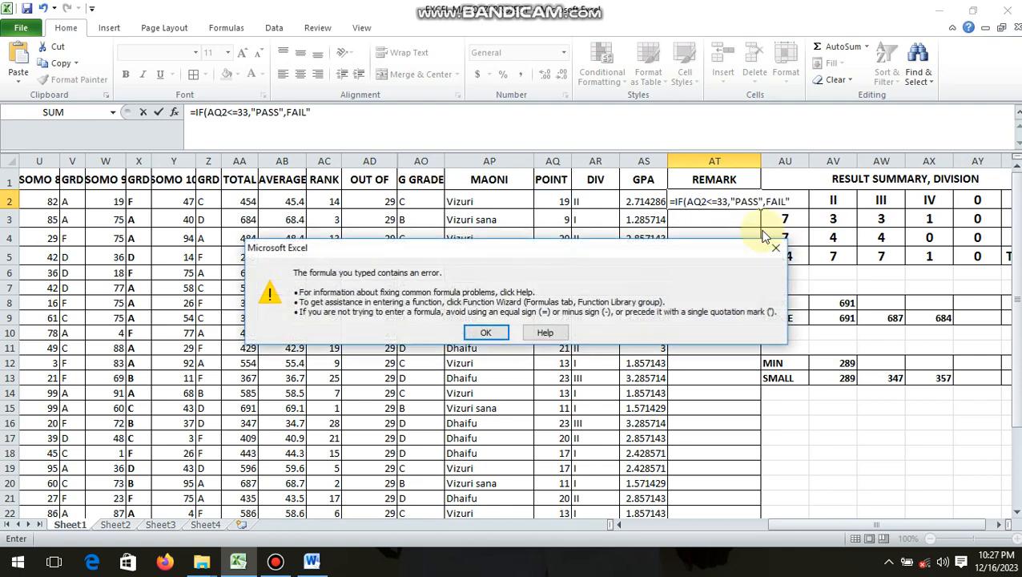
pyautogui.click(777, 246)
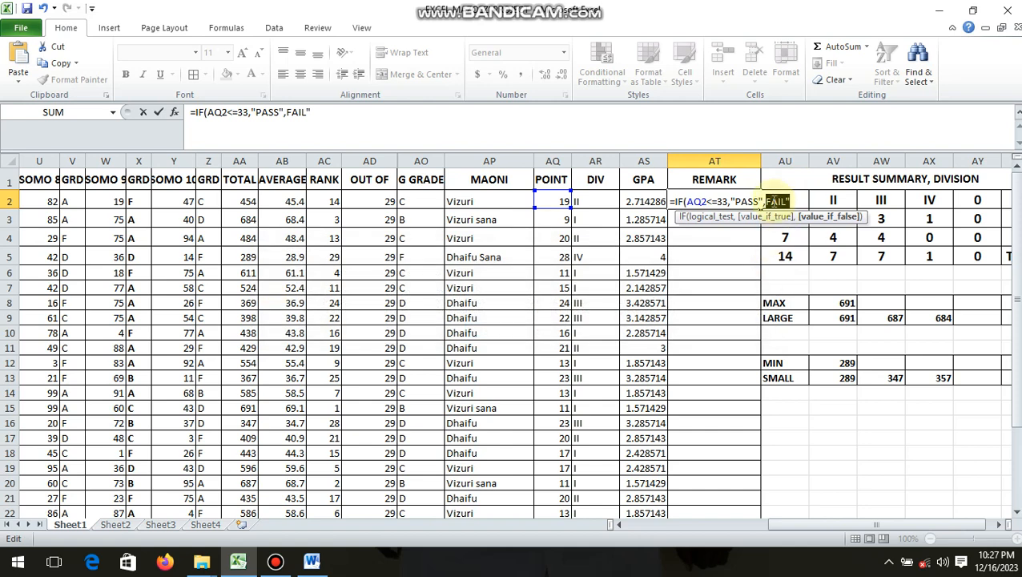
pyautogui.click(766, 201)
pyautogui.write('"')
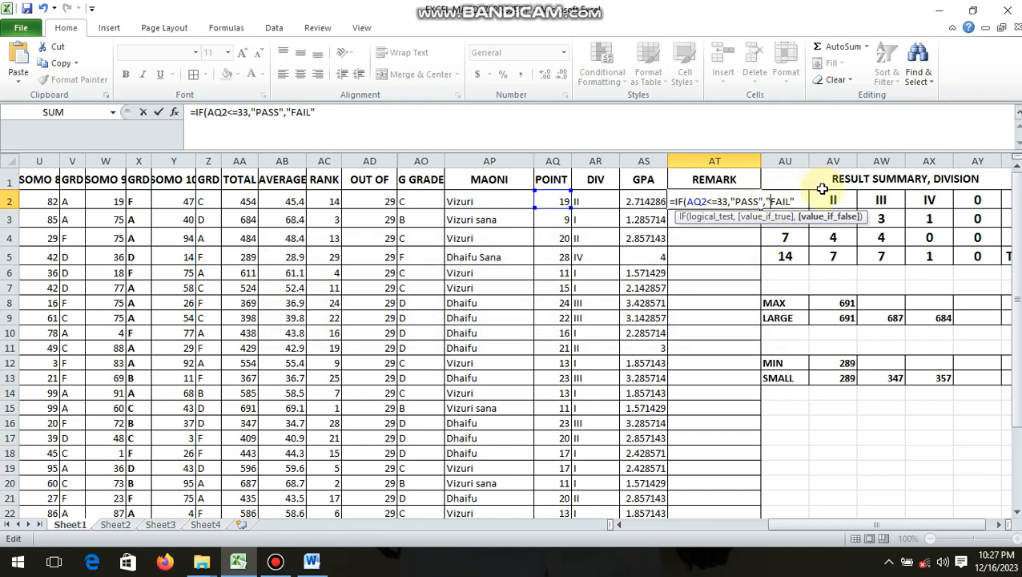
pyautogui.press('Return')
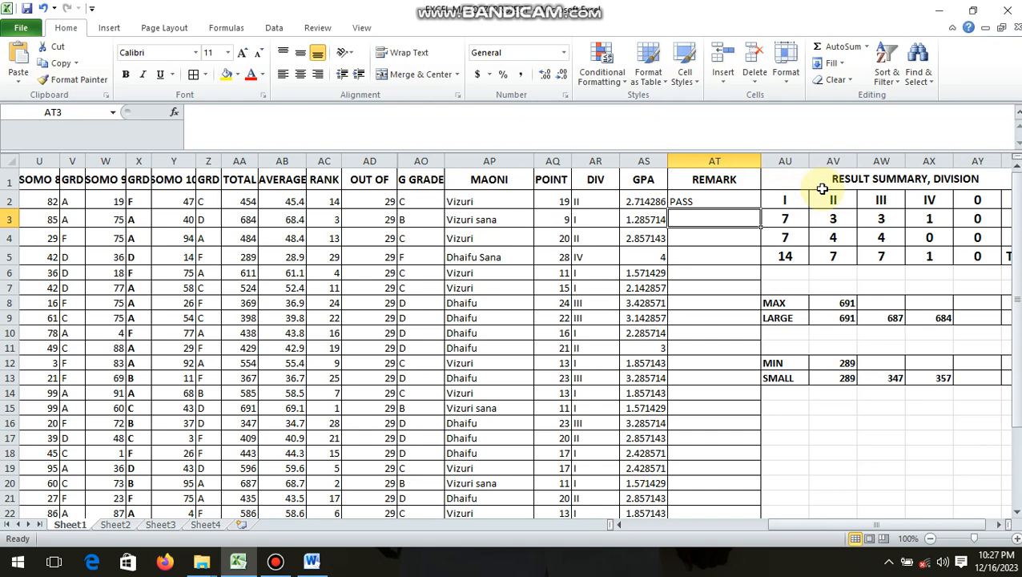
# Step: Fill the remark formula from AT2 down the REMARK column through row 30
pyautogui.click(705, 201)
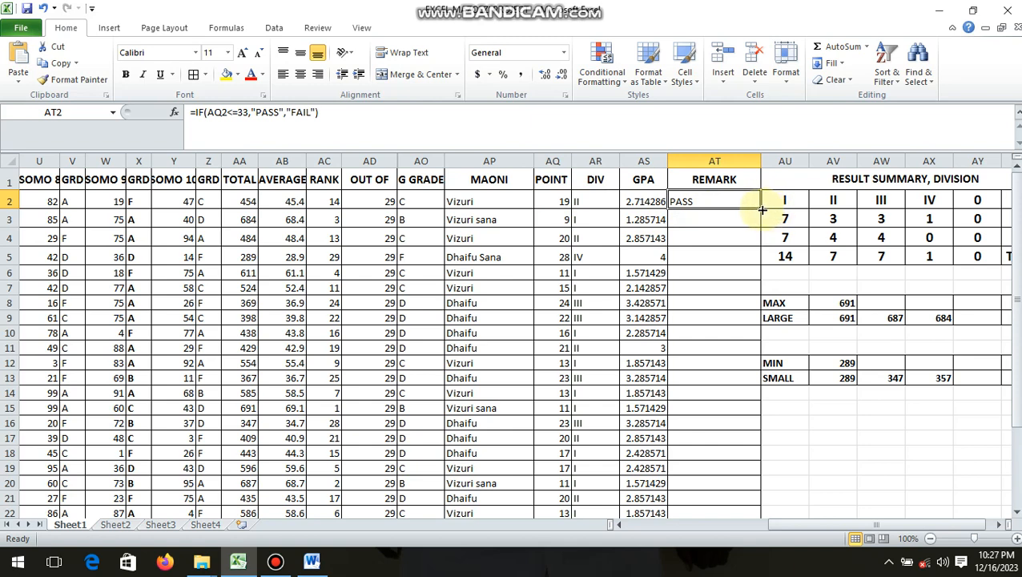
pyautogui.moveTo(763, 209); pyautogui.dragTo(726, 486)
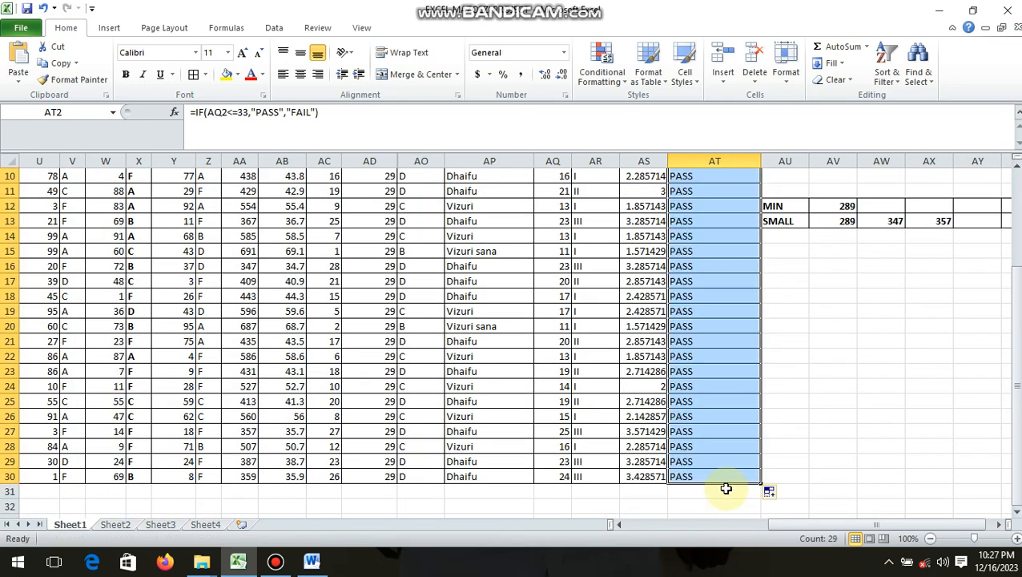
pyautogui.click(723, 353)
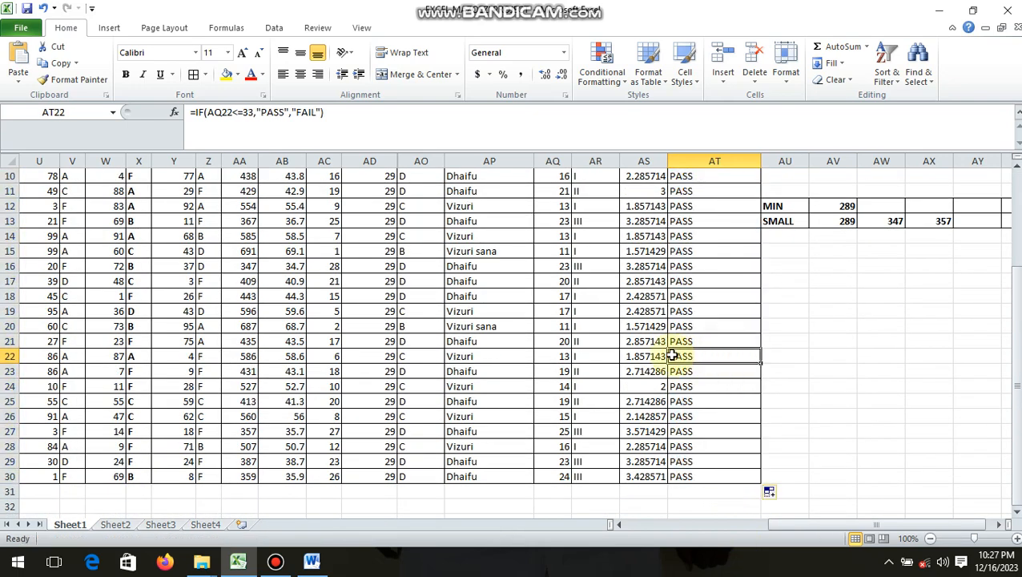
# Step: Test the remark formula by entering 33 and 34 in turn as the points in AQ22, and 35 in AQ23
pyautogui.click(557, 357)
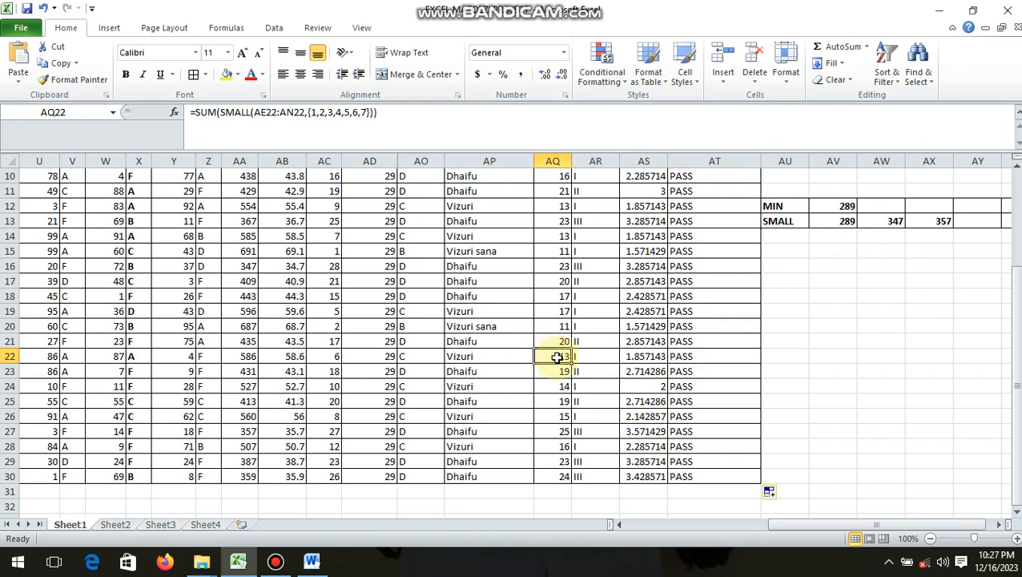
pyautogui.write('33')
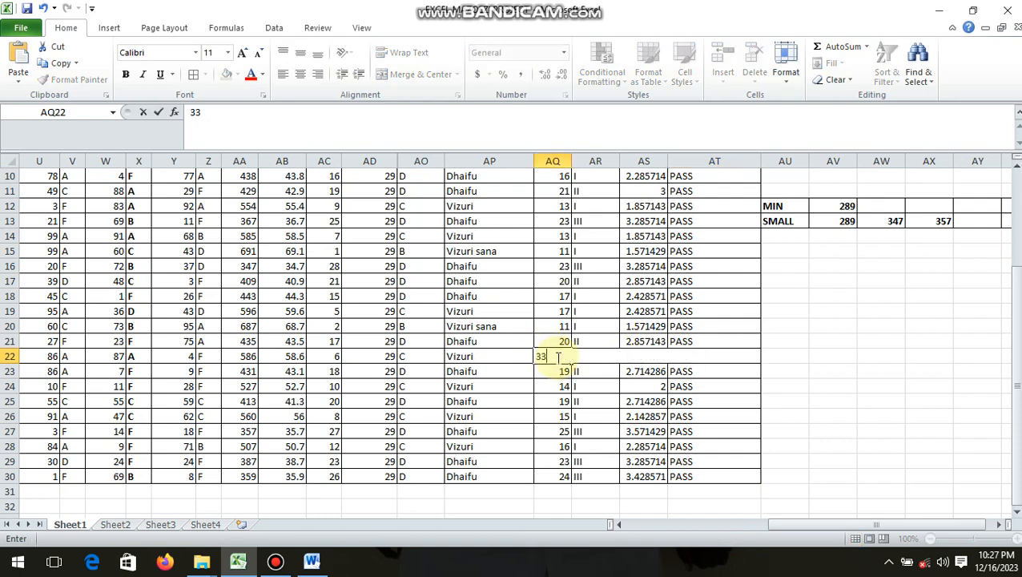
pyautogui.press('Return')
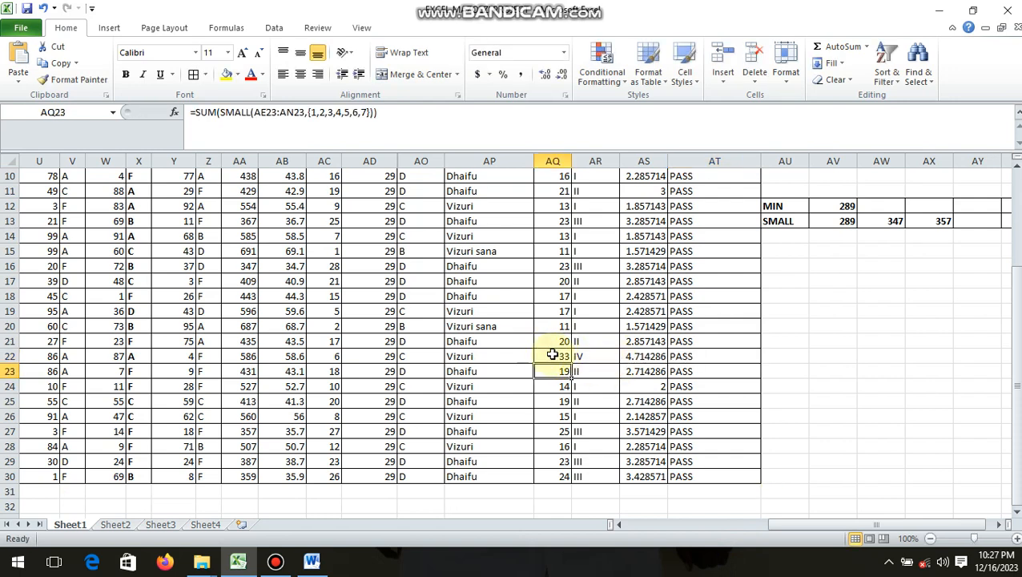
pyautogui.click(554, 354)
pyautogui.write('34')
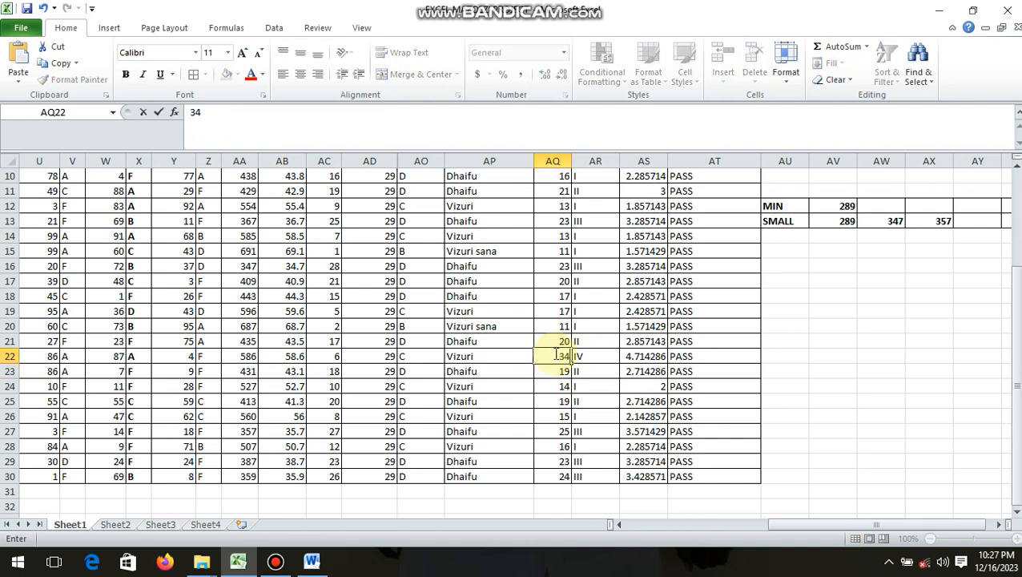
pyautogui.press('Return')
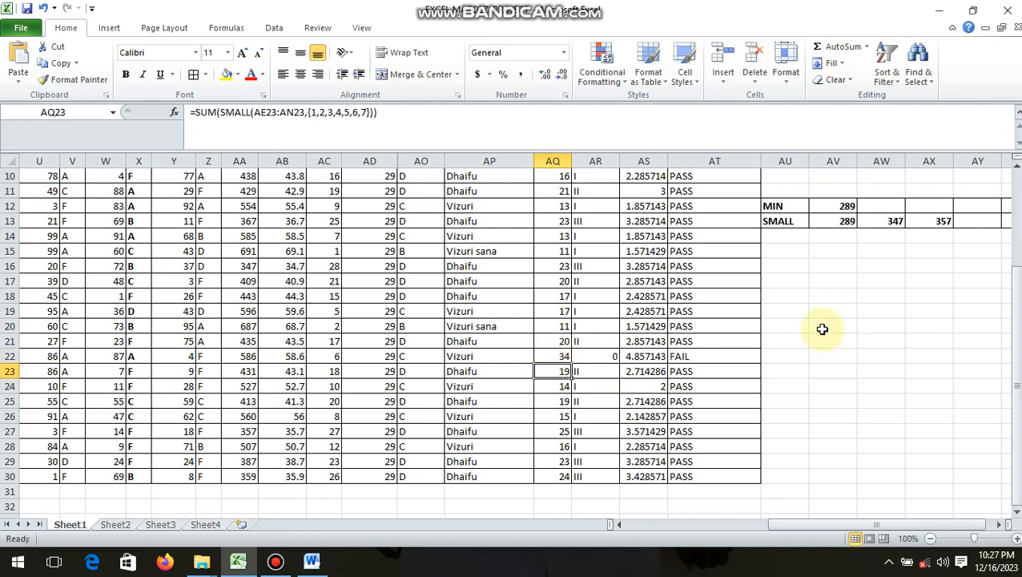
pyautogui.write('35')
pyautogui.press('Return')
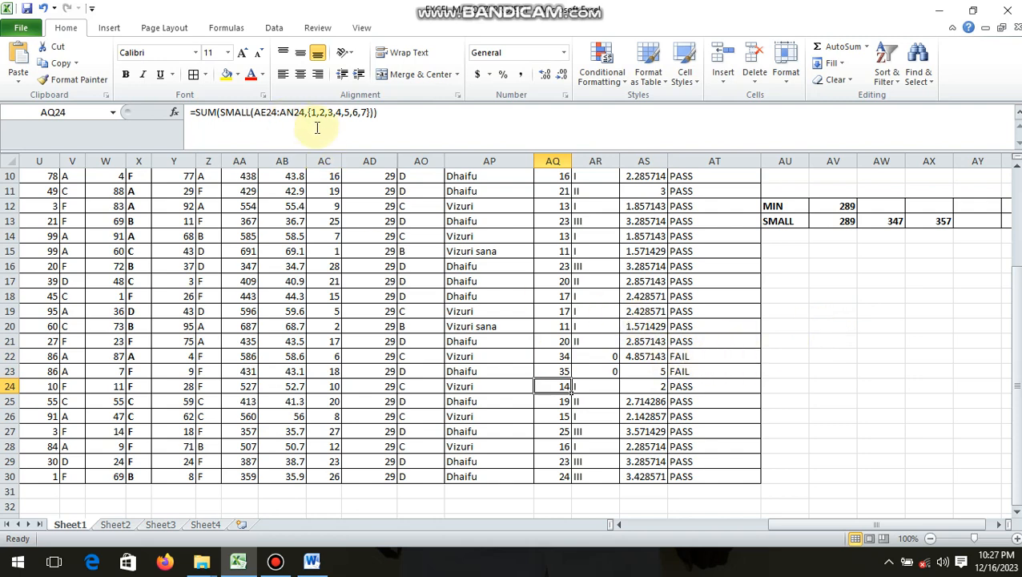
# Step: Undo the test entries in AQ23 and AQ22 to restore the original point formulas
pyautogui.click(43, 9)
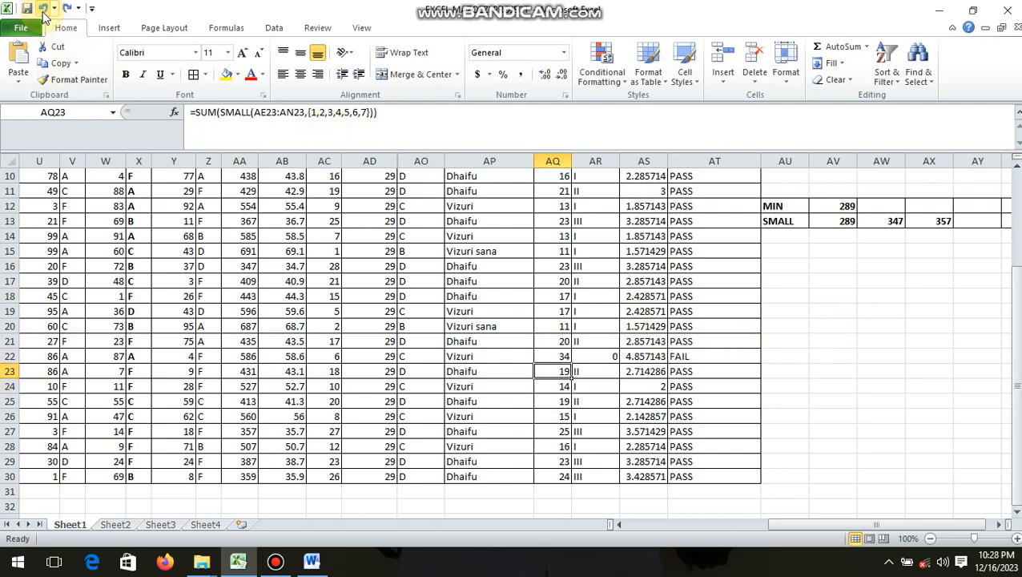
pyautogui.click(43, 8)
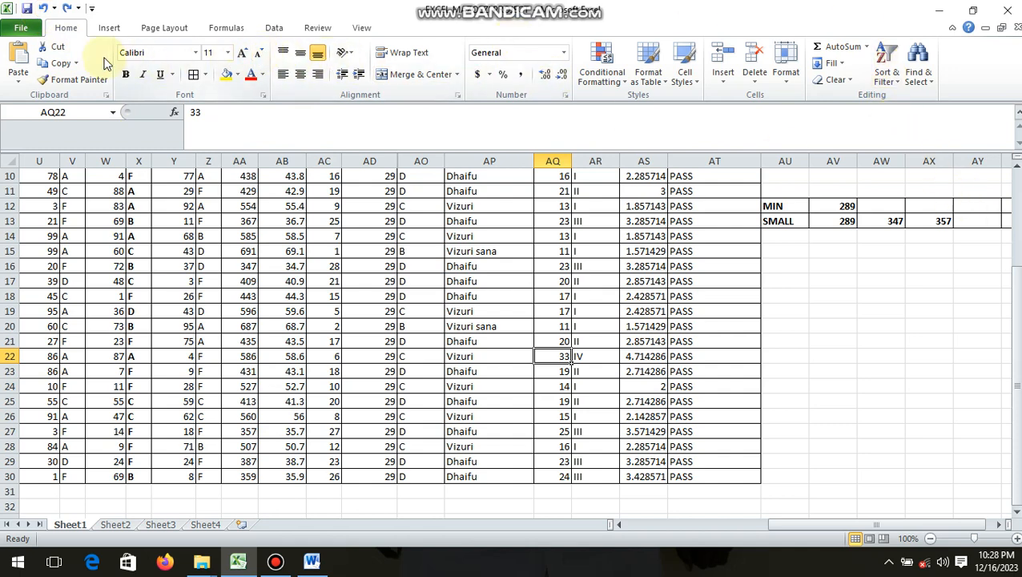
pyautogui.click(40, 27)
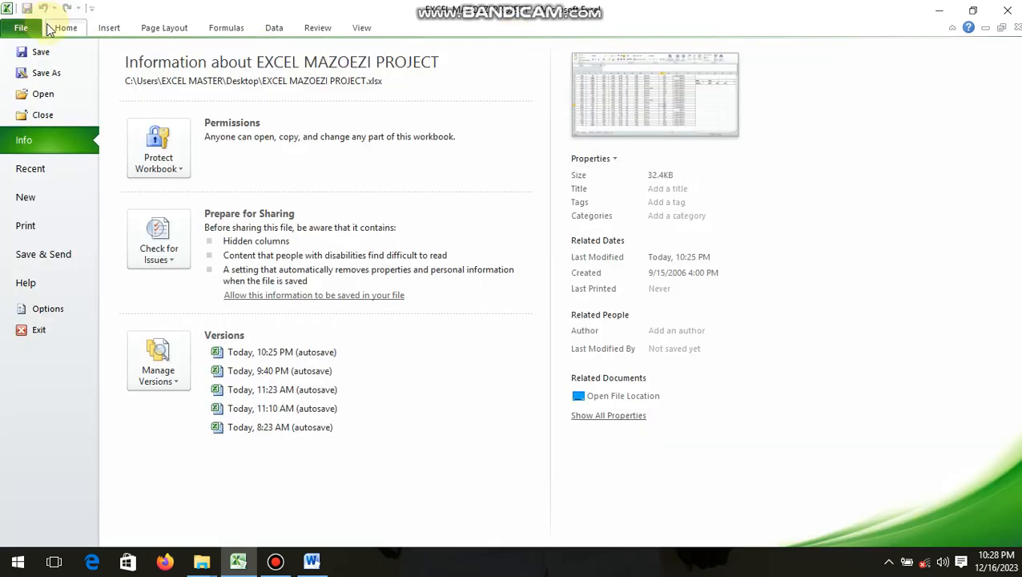
pyautogui.click(66, 27)
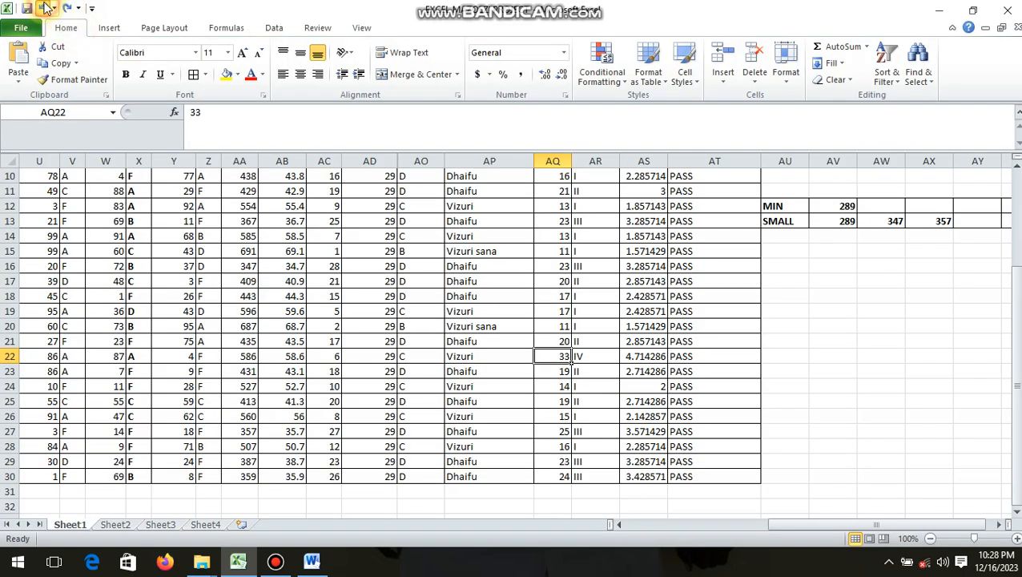
pyautogui.click(45, 8)
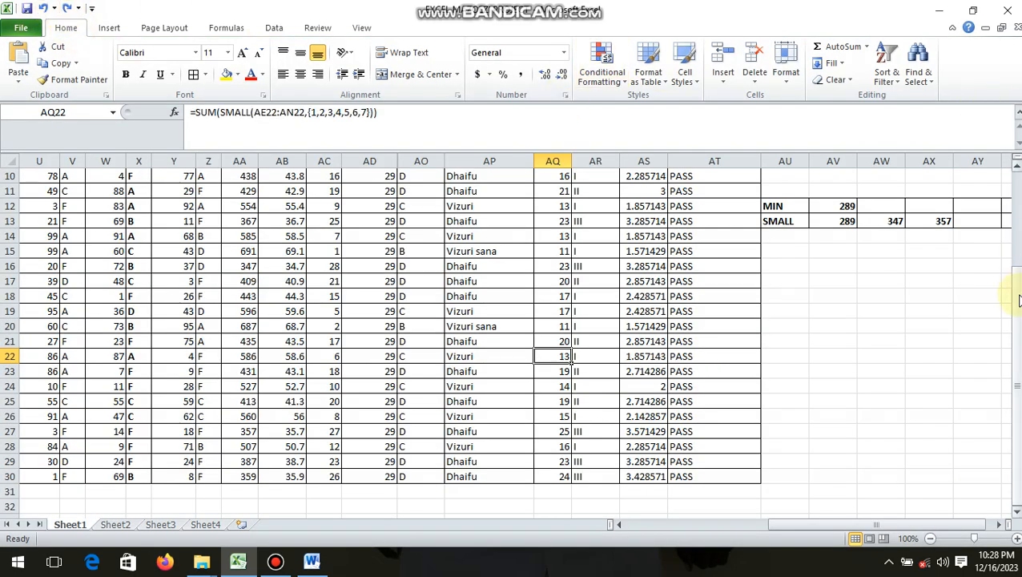
# Step: Review the point formula in AQ2 and the remark formula in AT2
pyautogui.moveTo(1019, 300); pyautogui.dragTo(995, 101)
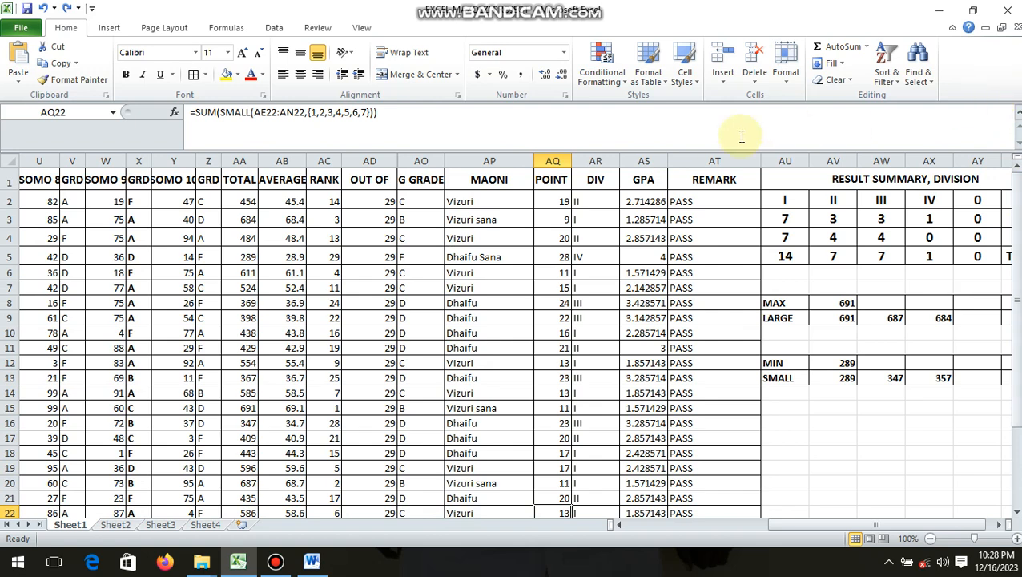
pyautogui.click(550, 200)
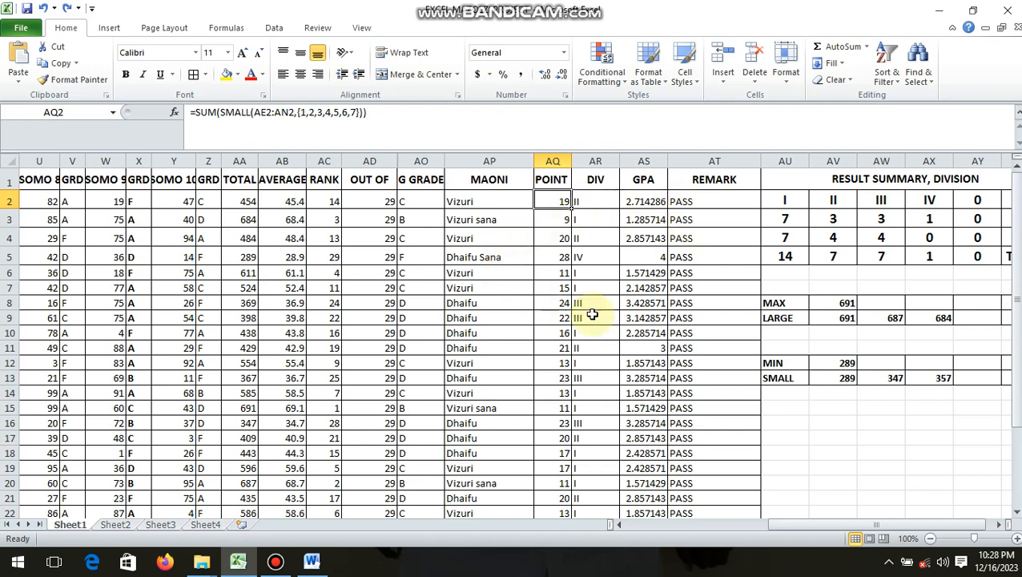
pyautogui.click(690, 199)
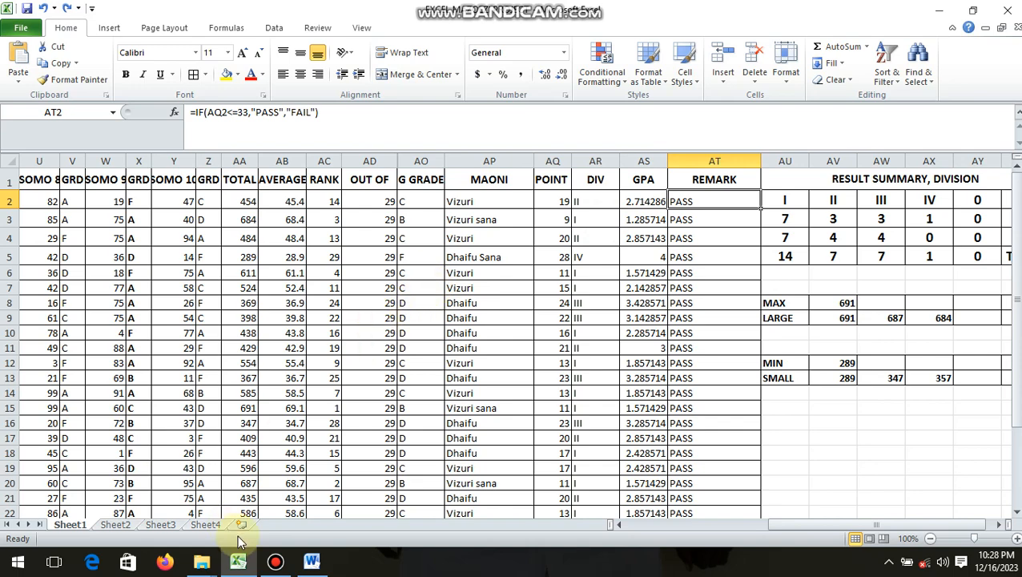
pyautogui.moveTo(275, 539)
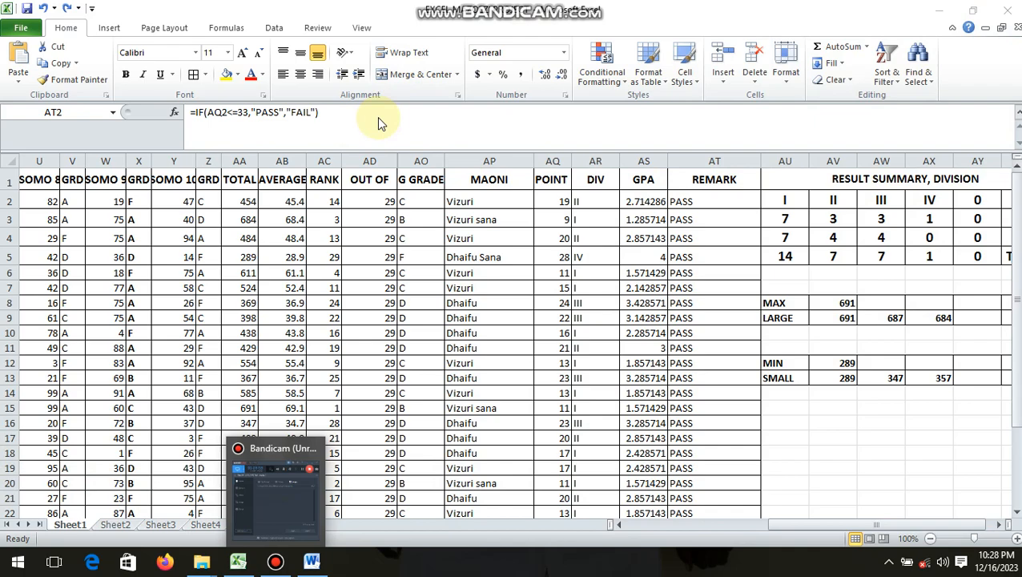
pyautogui.click(275, 564)
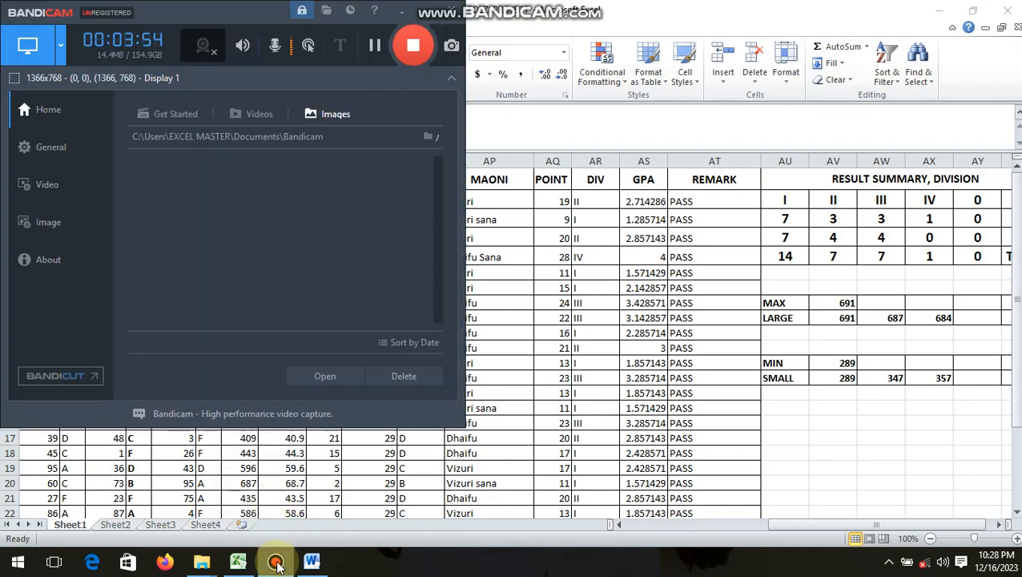